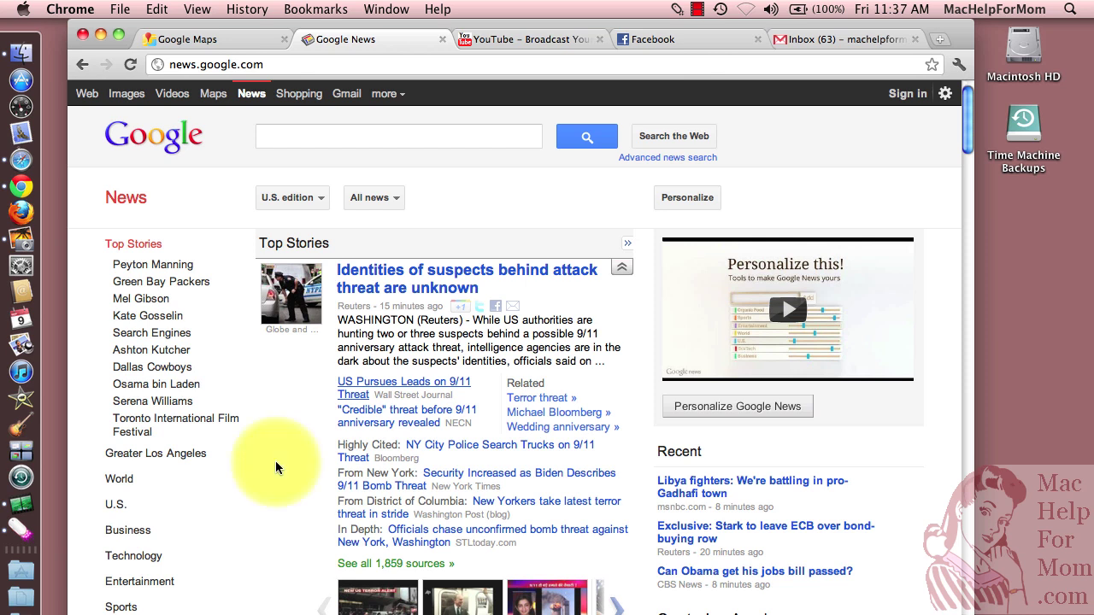
Launch Activity Monitor from the Applications stack's Utilities folder
click(22, 577)
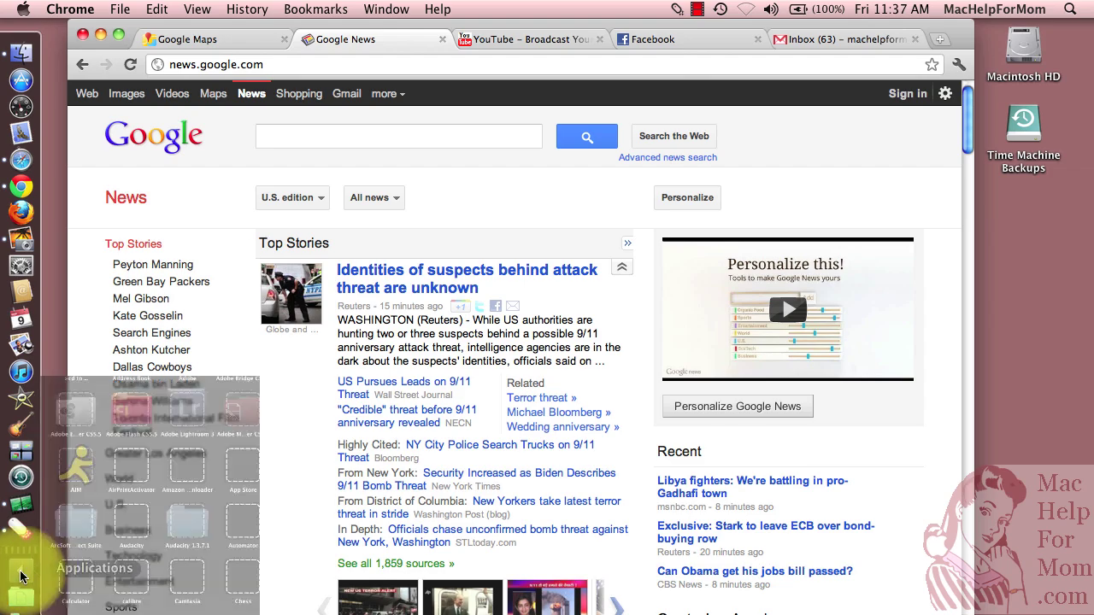
scroll(238, 437, down, 3)
scroll(238, 437, down, 10)
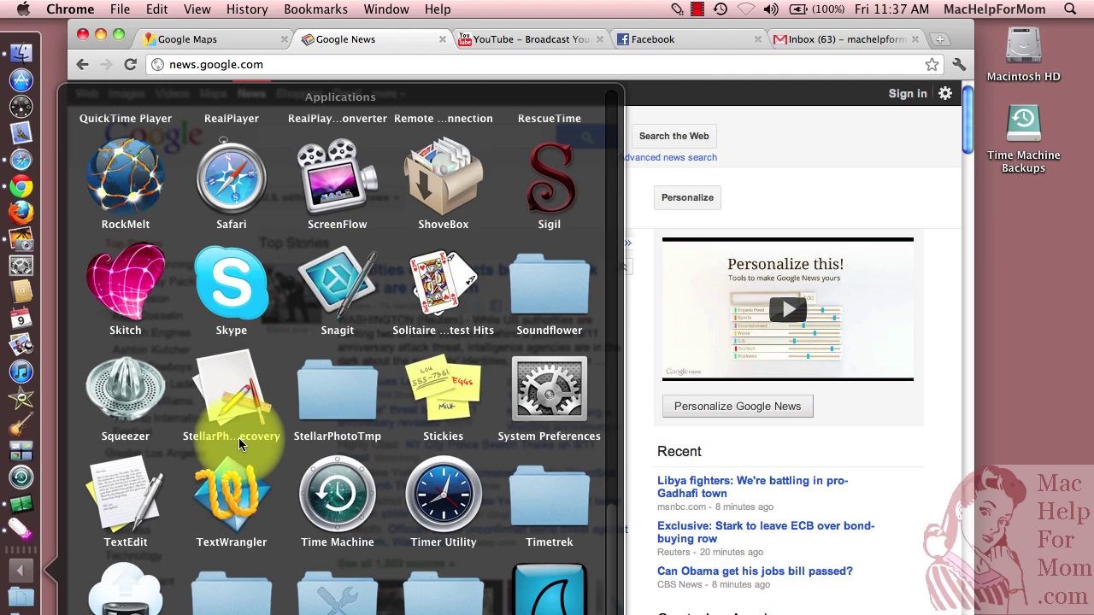
scroll(328, 451, down, 4)
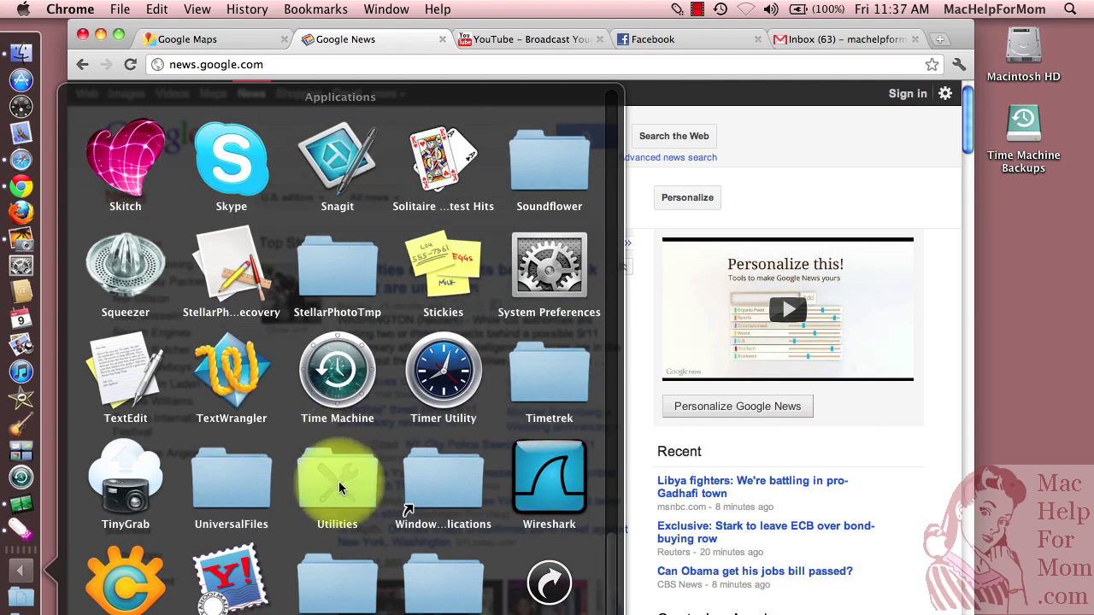
click(338, 481)
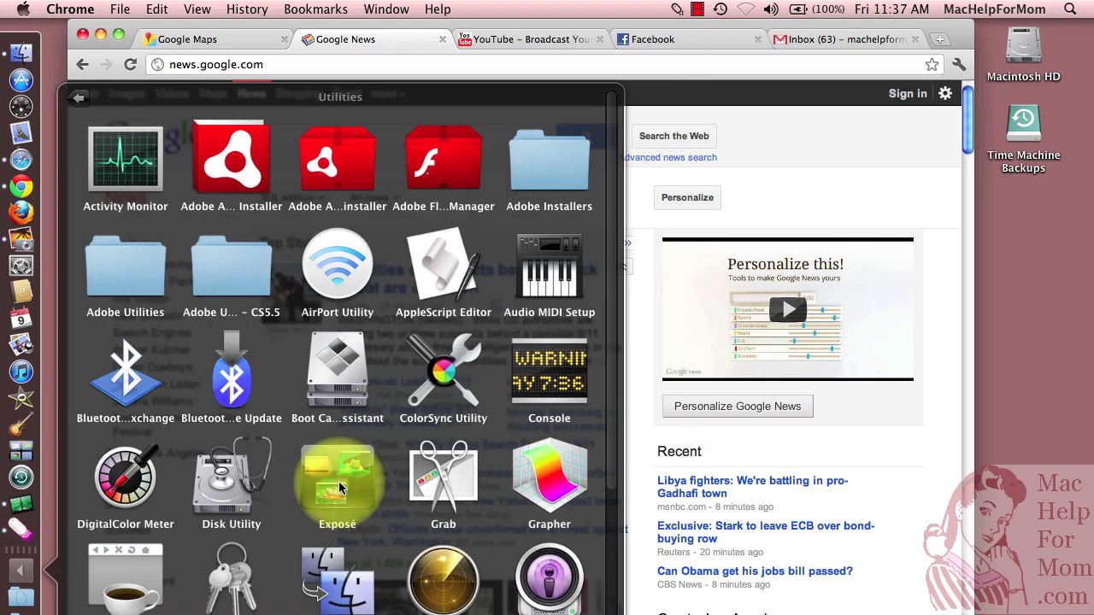
click(124, 160)
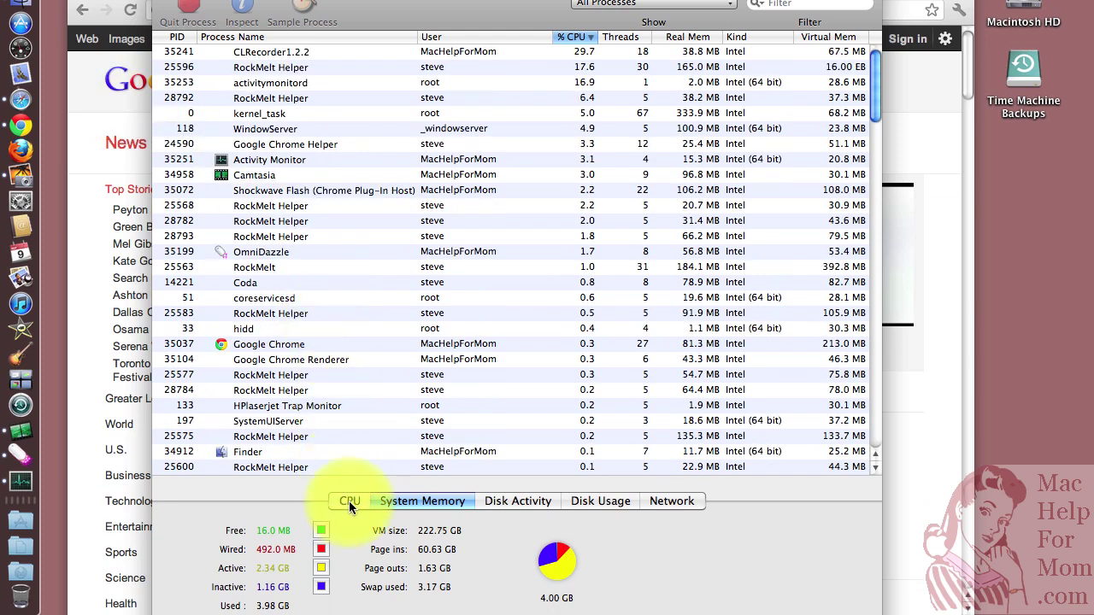
click(348, 500)
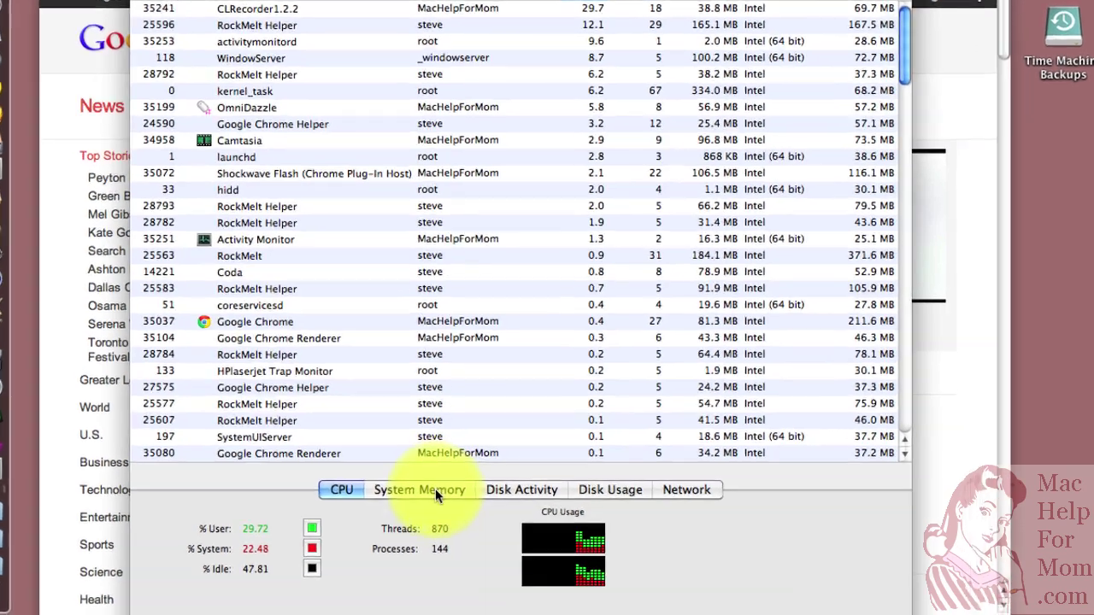
click(435, 489)
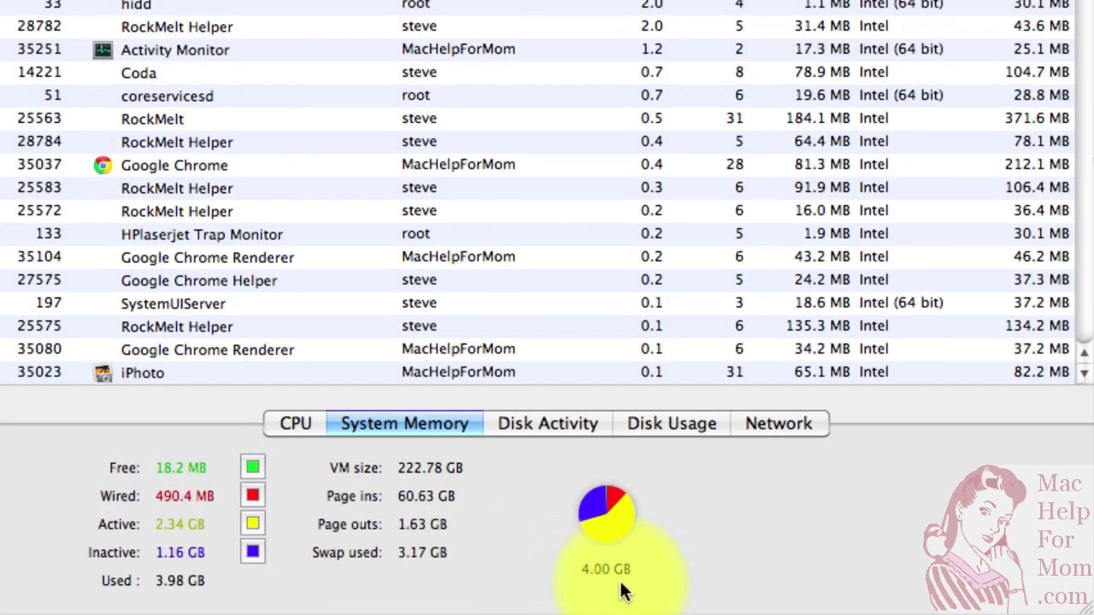
mouse_move(612, 583)
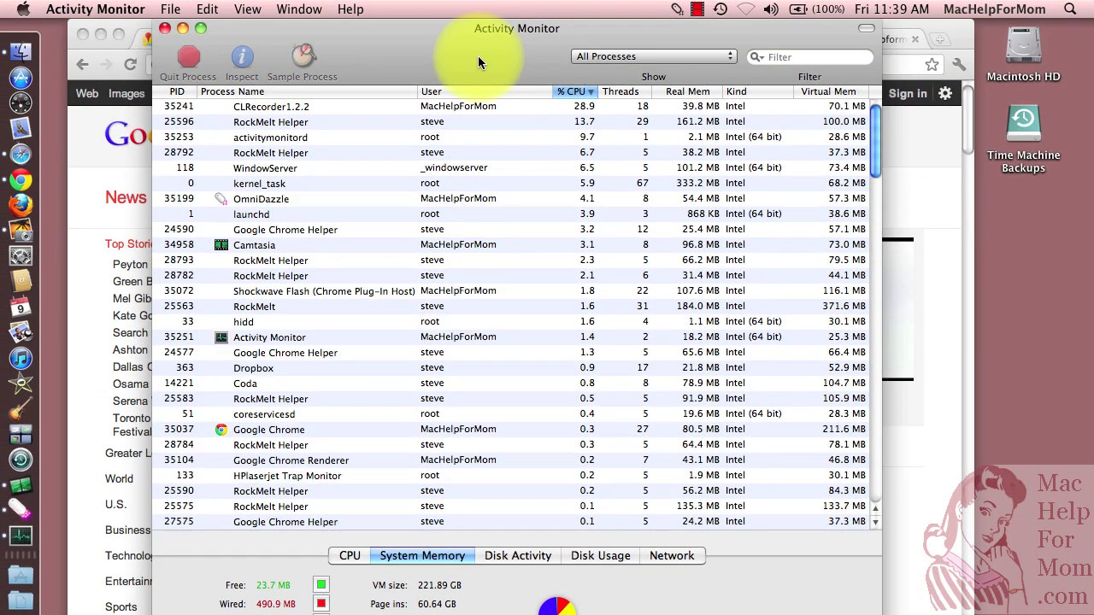
Quit Activity Monitor and download istat_pro_4.92.zip from the iStat Pro page in Safari
key(super+q)
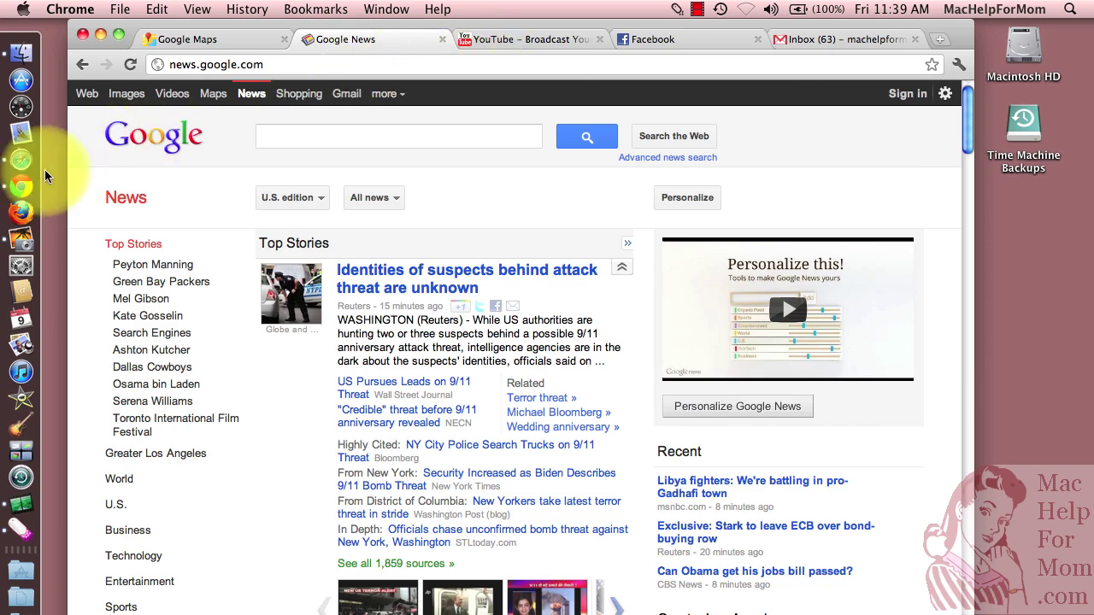
click(22, 159)
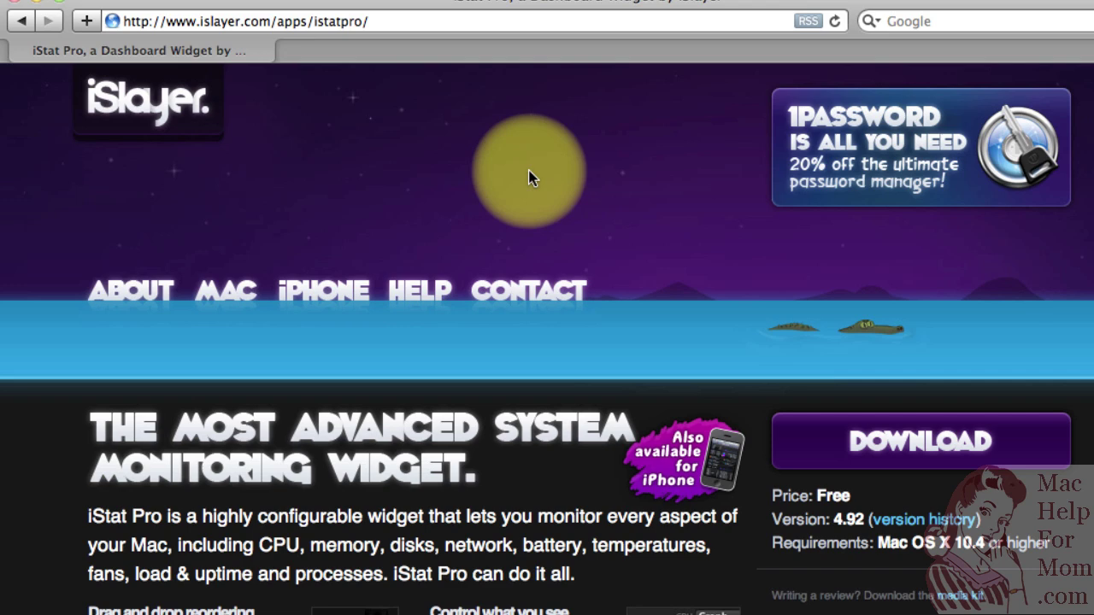
click(904, 449)
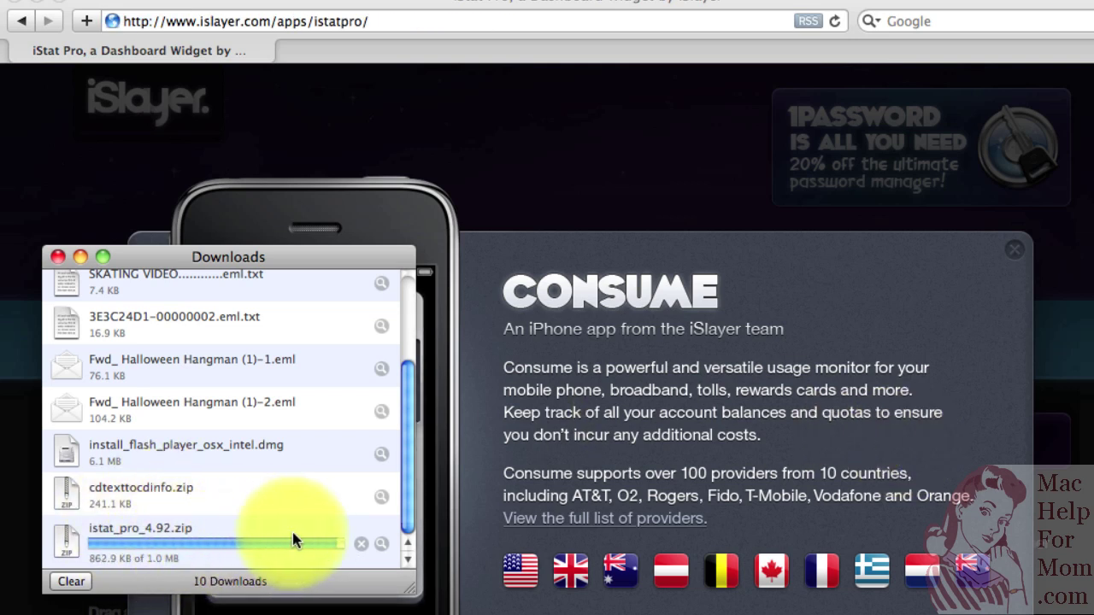
Unzip istat_pro_4.92.zip in Downloads and install the extracted iStat Pro widget
click(196, 548)
double_click(197, 548)
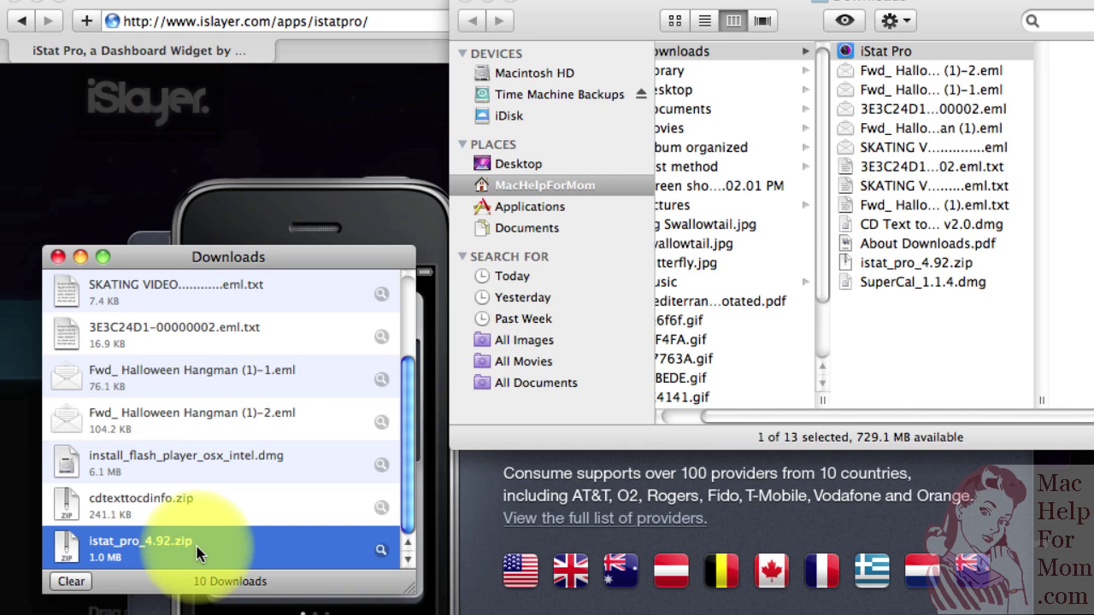
double_click(874, 55)
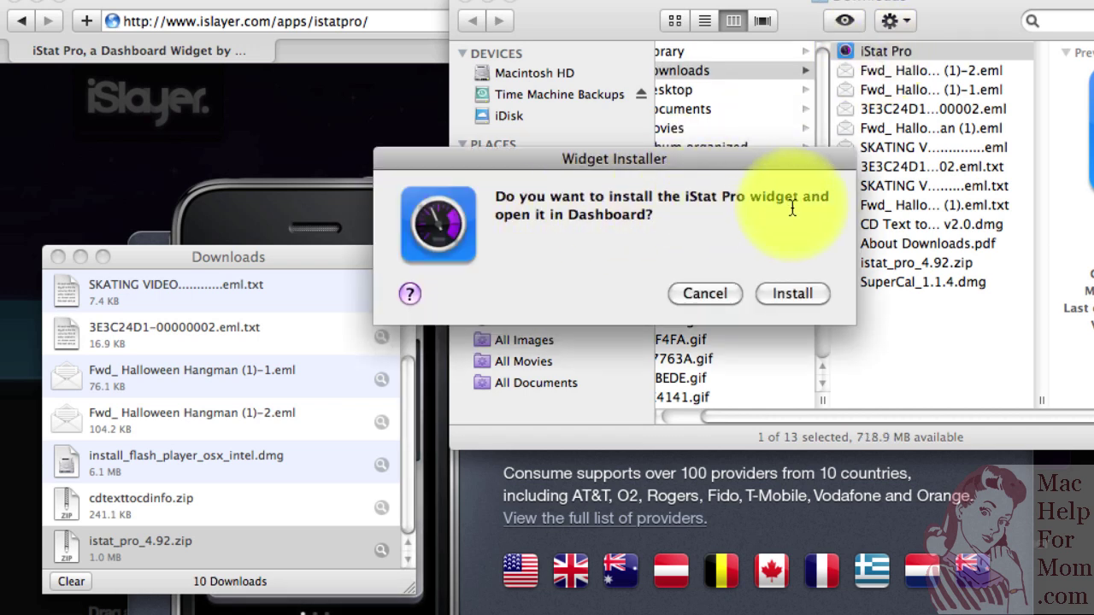
click(792, 294)
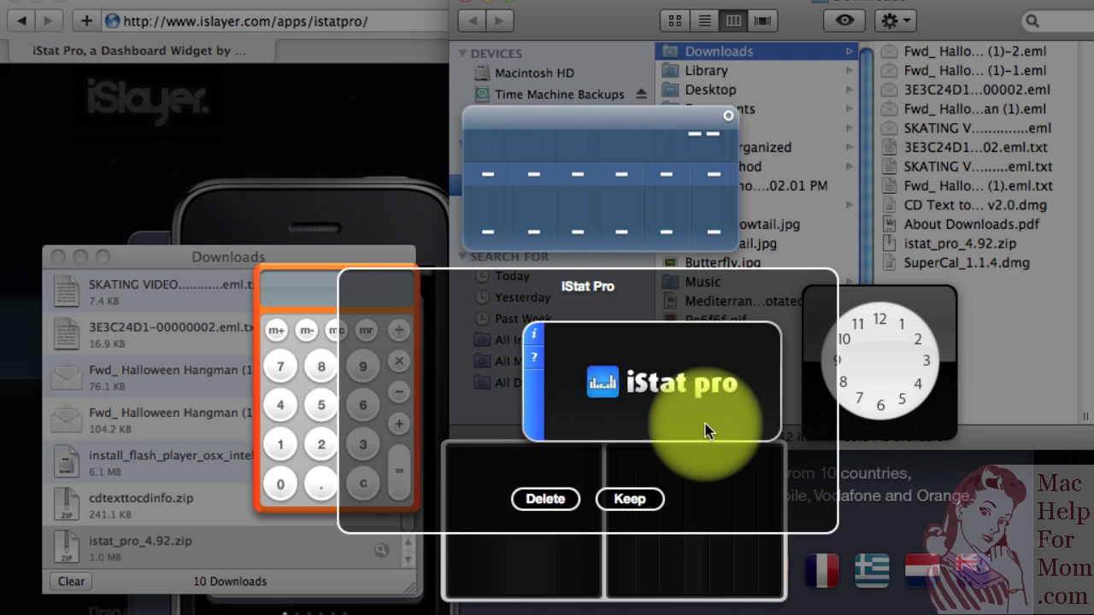
Keep the iStat Pro widget and close the iStat for iPhone message
click(628, 502)
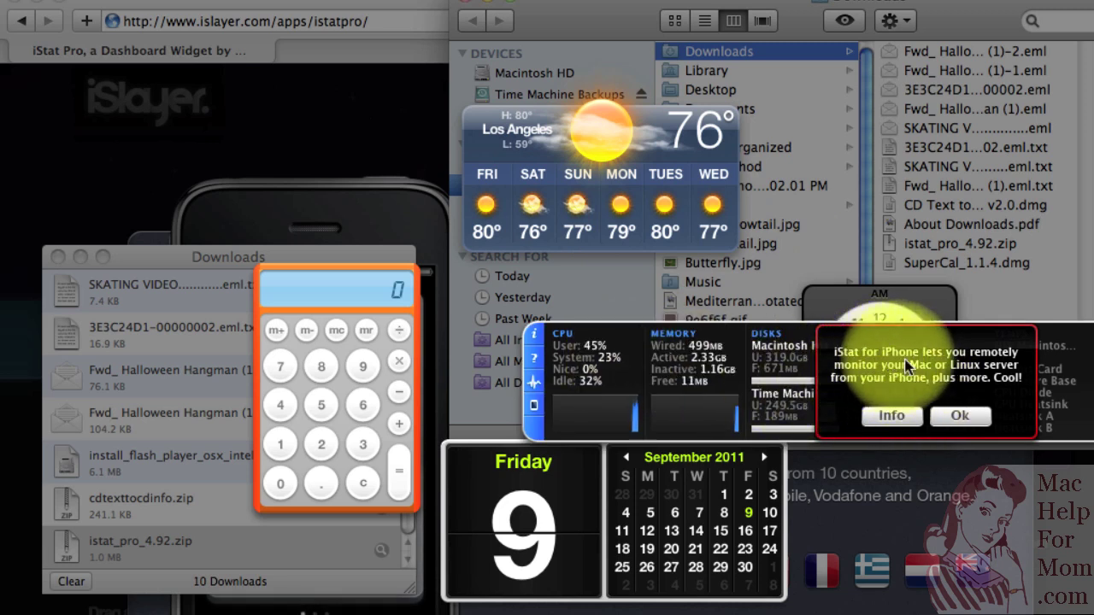
click(953, 417)
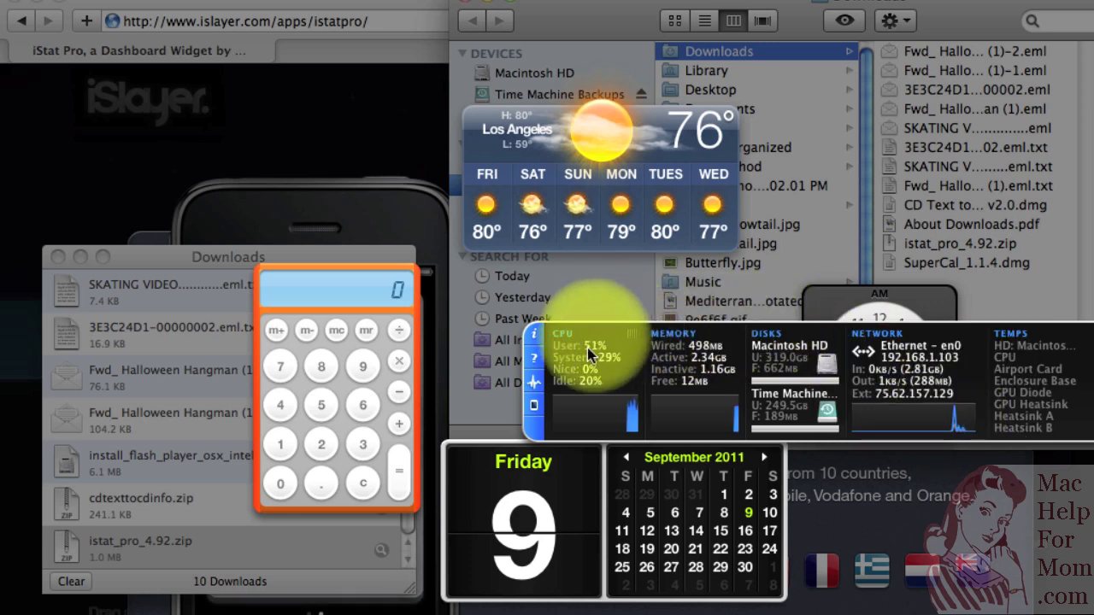
Drag the iStat Pro widget to the top-left of the Dashboard screen
drag(534, 443, 86, 134)
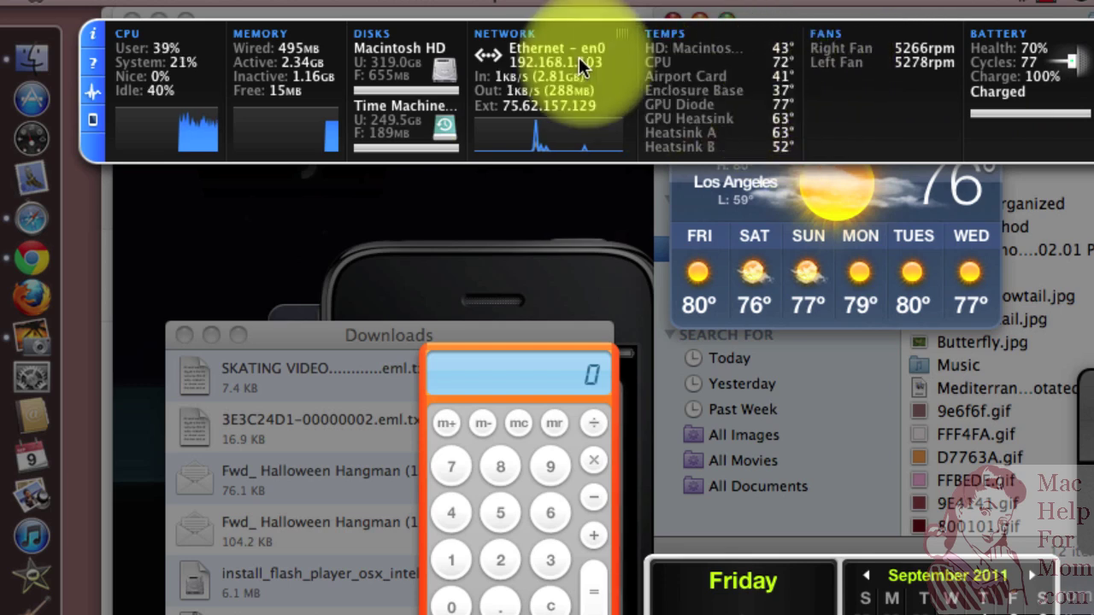
Set iStat Pro to Fahrenheit degrees, Tall skin type, and Advanced memory section
click(96, 41)
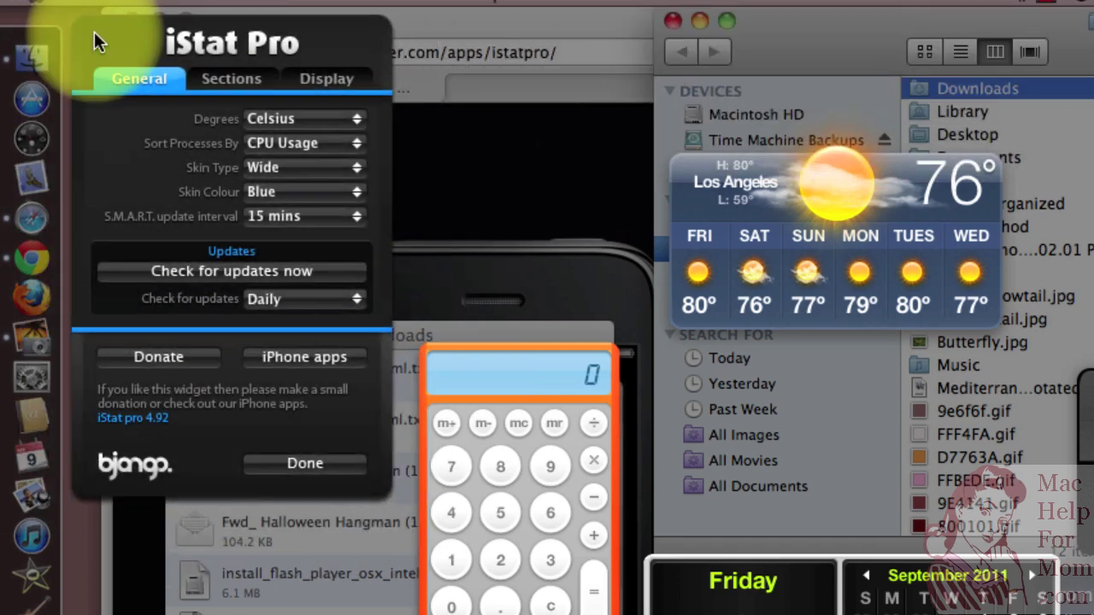
click(356, 118)
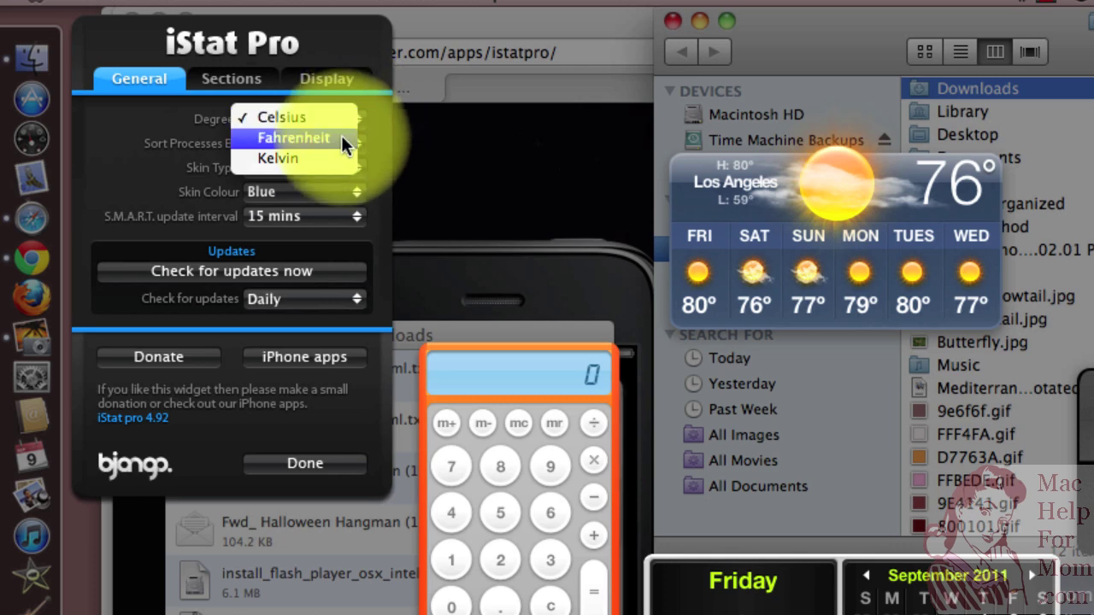
click(341, 136)
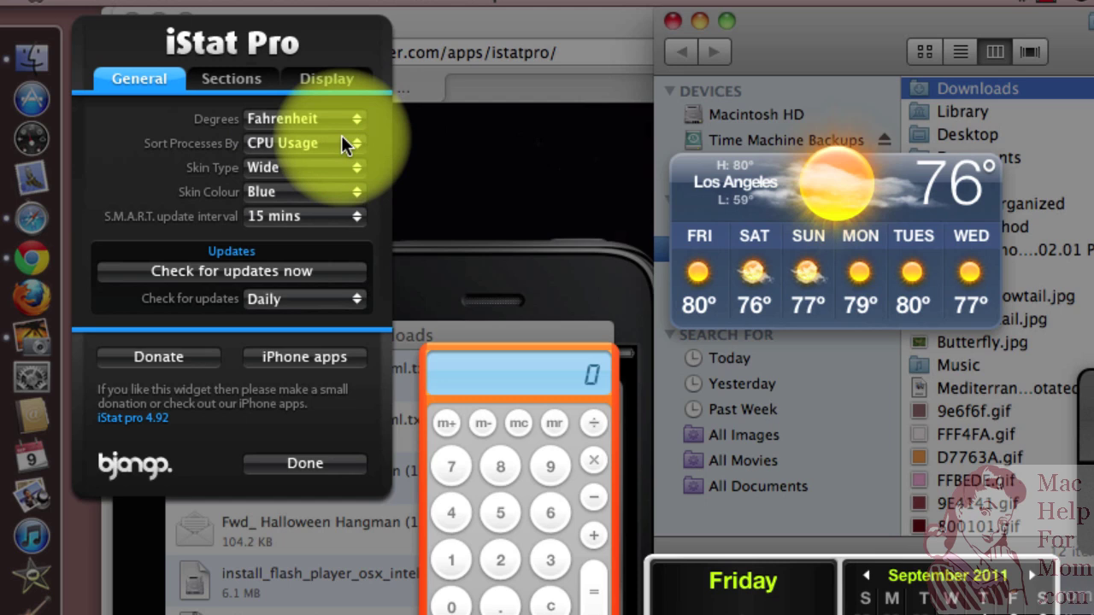
click(356, 166)
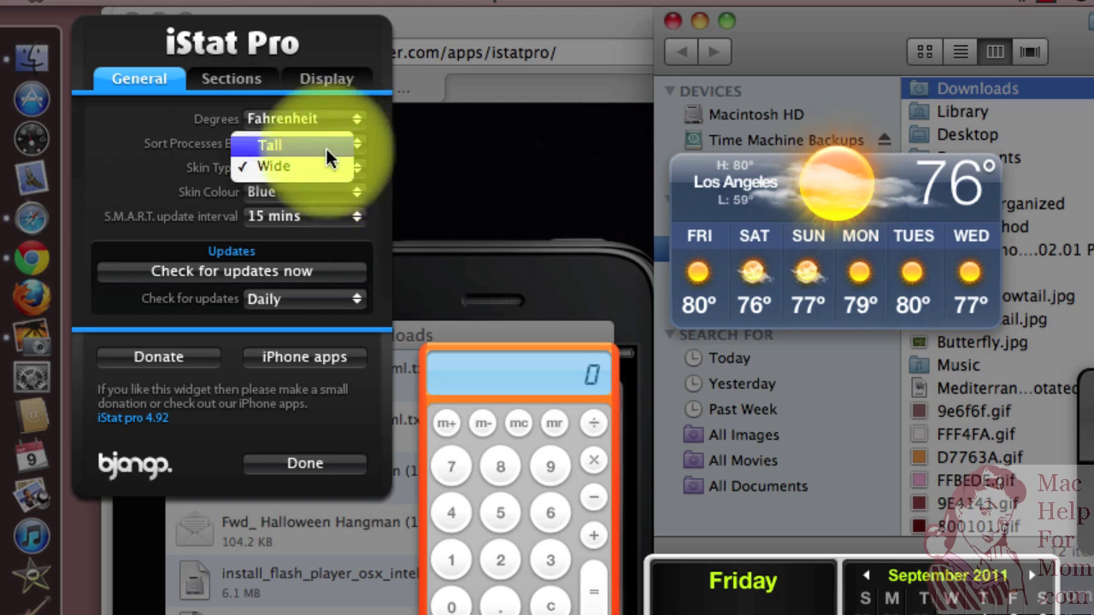
click(326, 147)
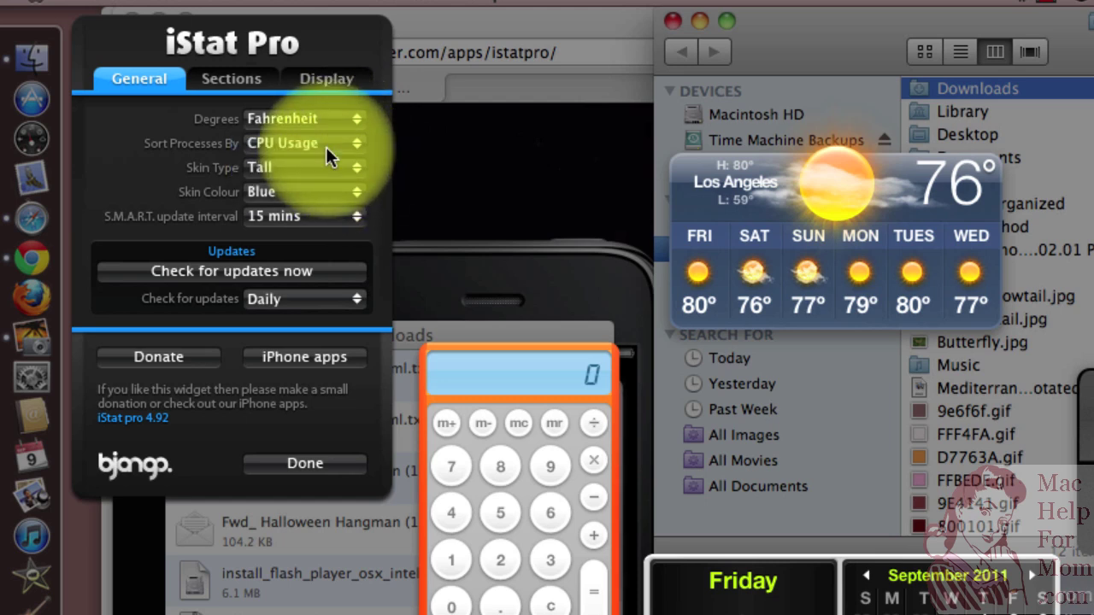
click(250, 77)
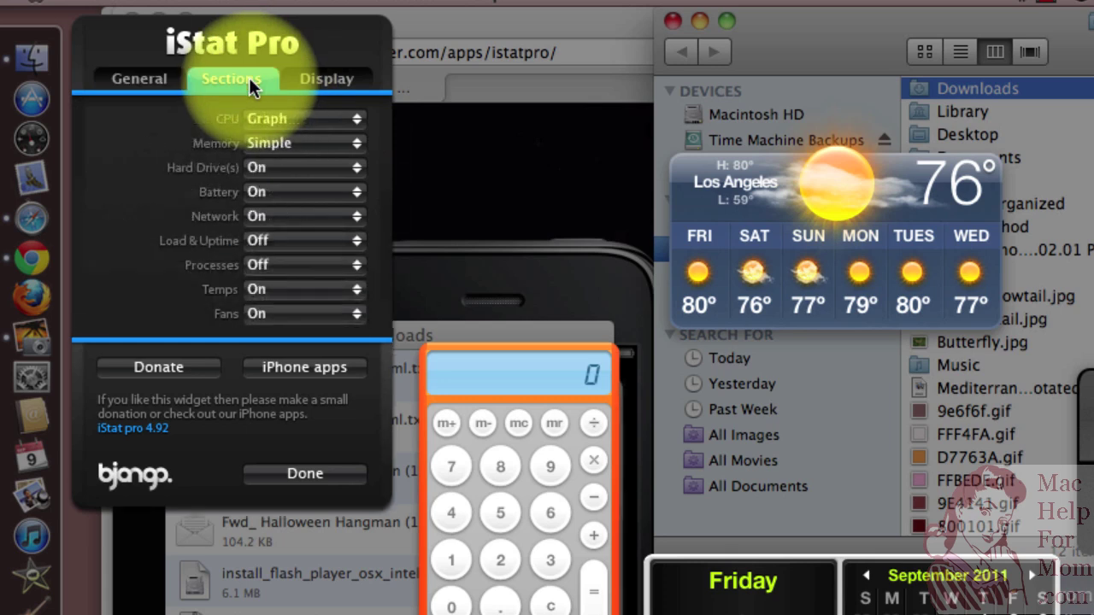
click(354, 142)
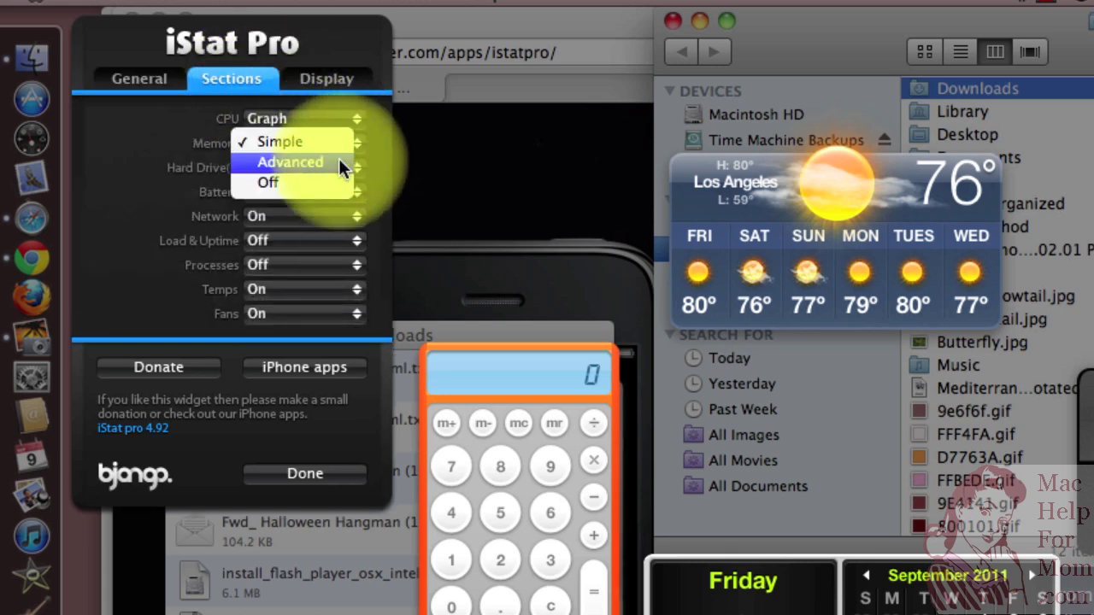
click(341, 161)
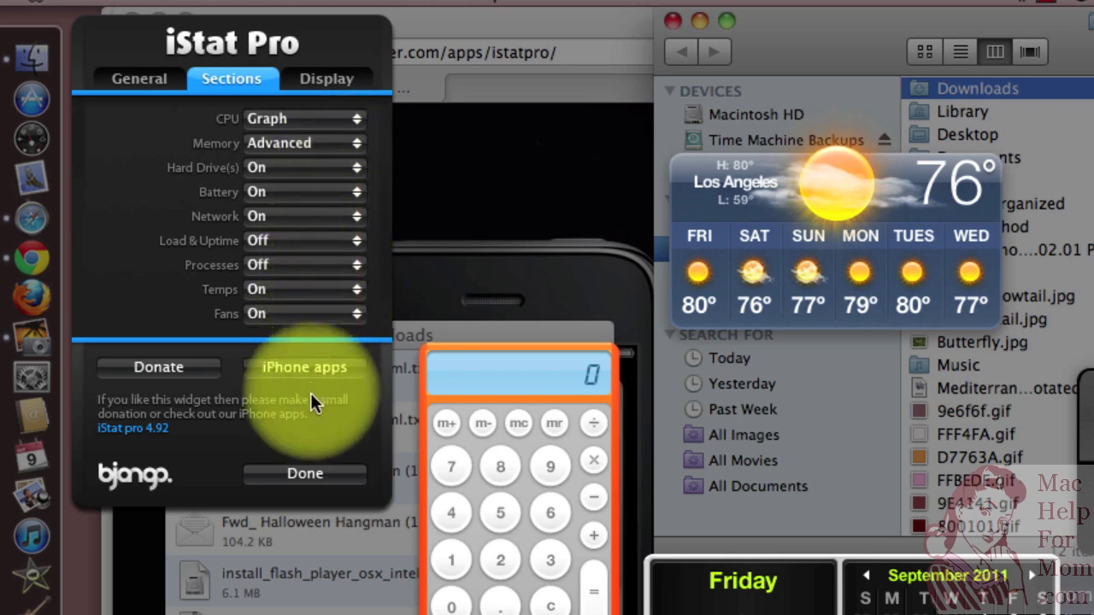
click(312, 473)
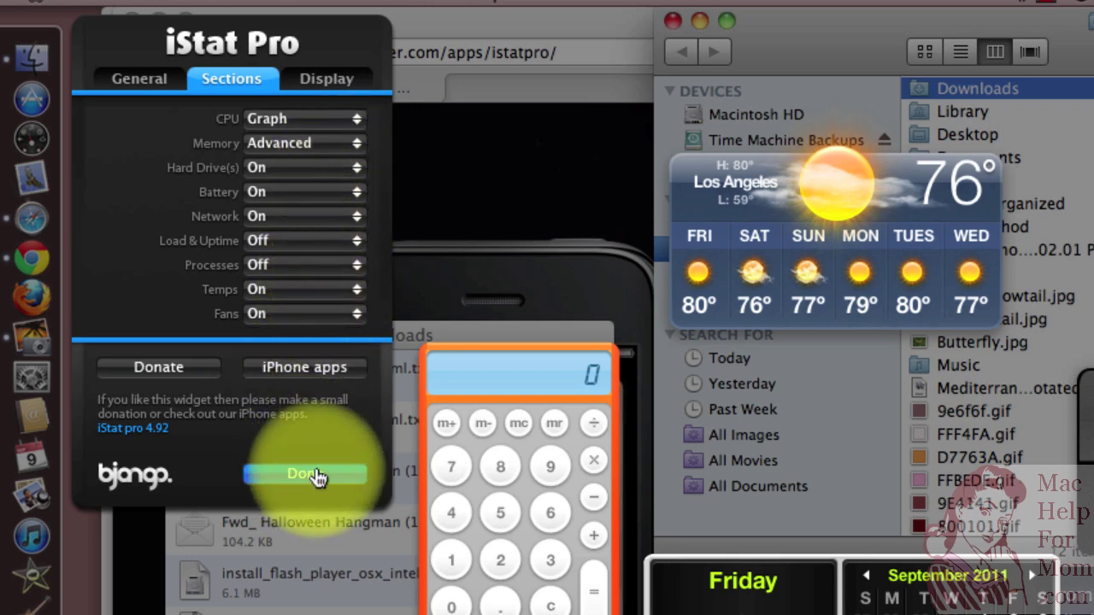
Return iStat Pro to its stats panel and nudge the widget up and left
click(313, 474)
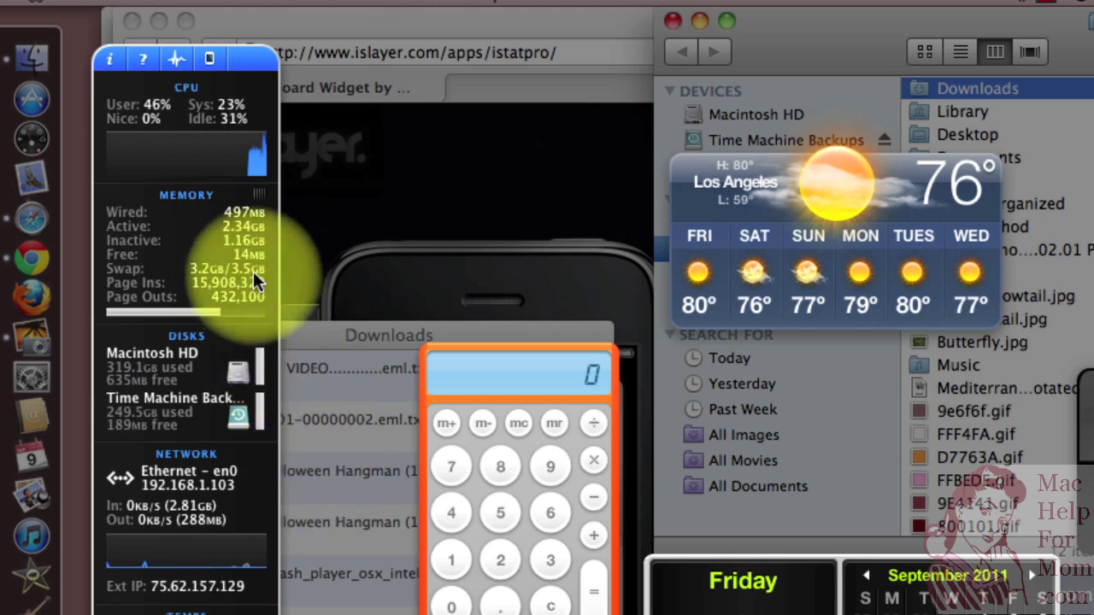
drag(251, 61, 232, 27)
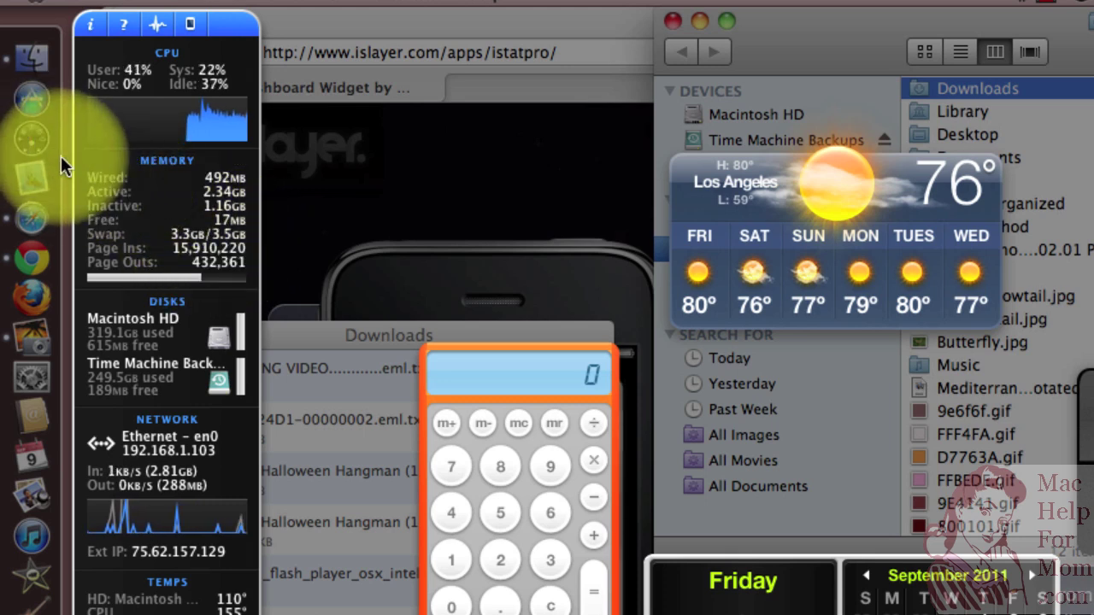
Reopen Dashboard to read swap at 3.3GB of 3.5GB, then close it
click(32, 141)
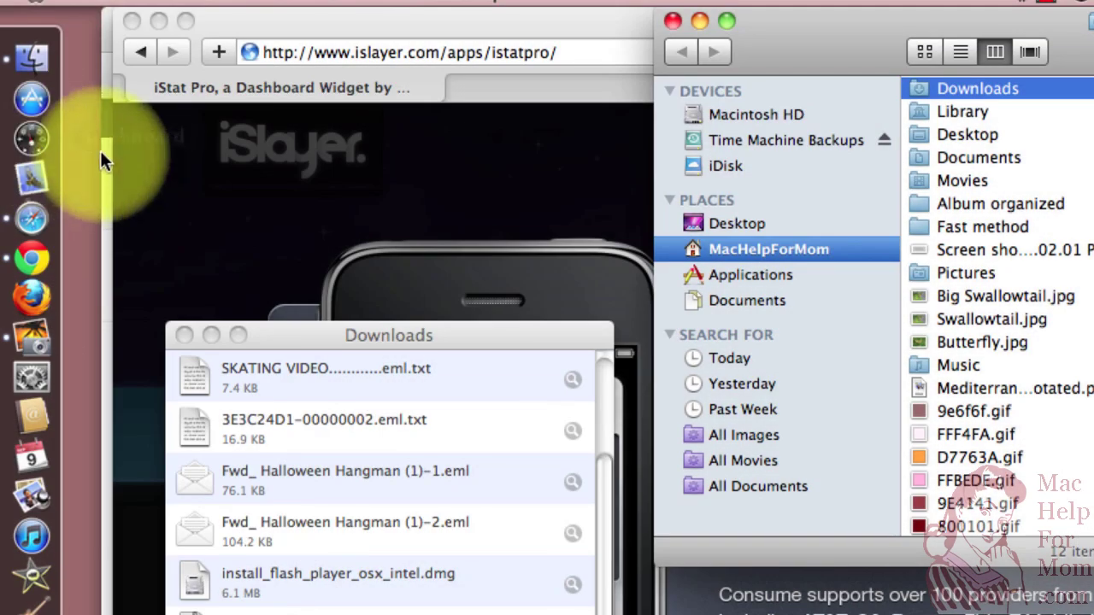
click(33, 137)
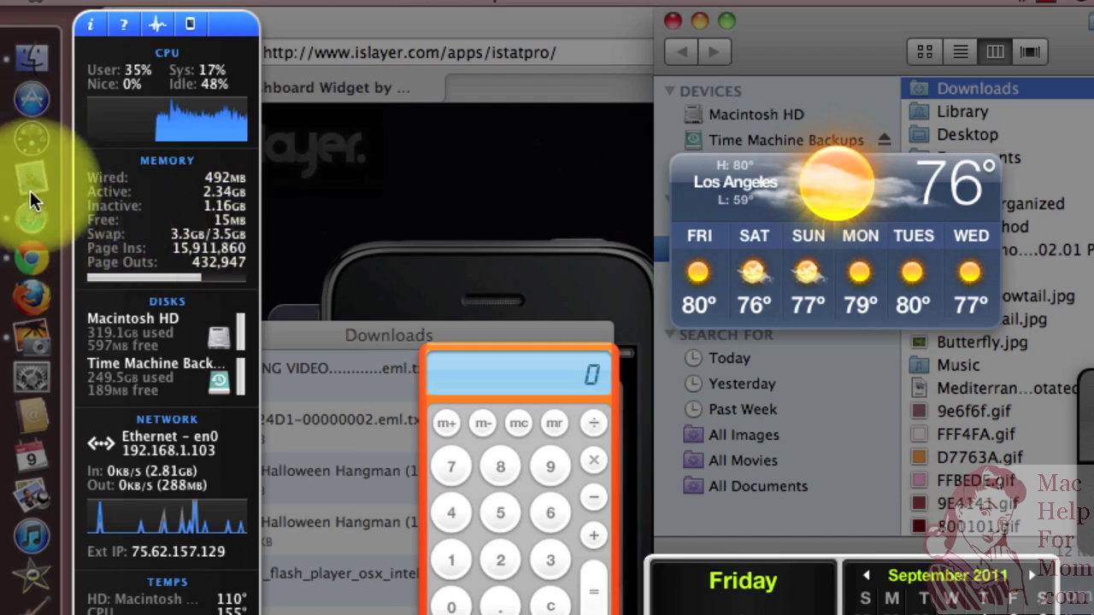
click(30, 150)
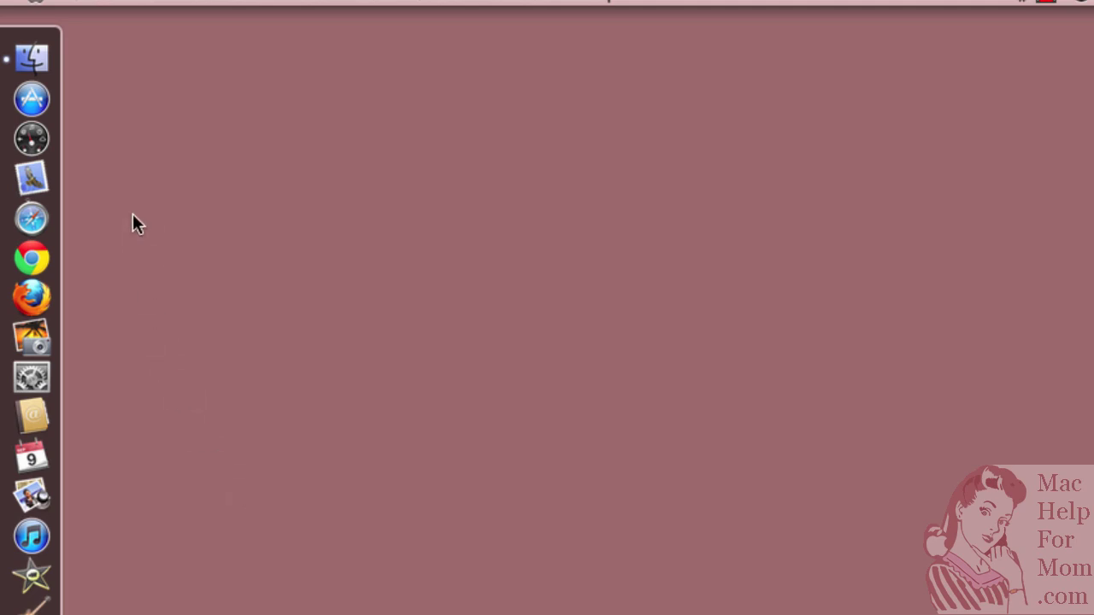
click(36, 140)
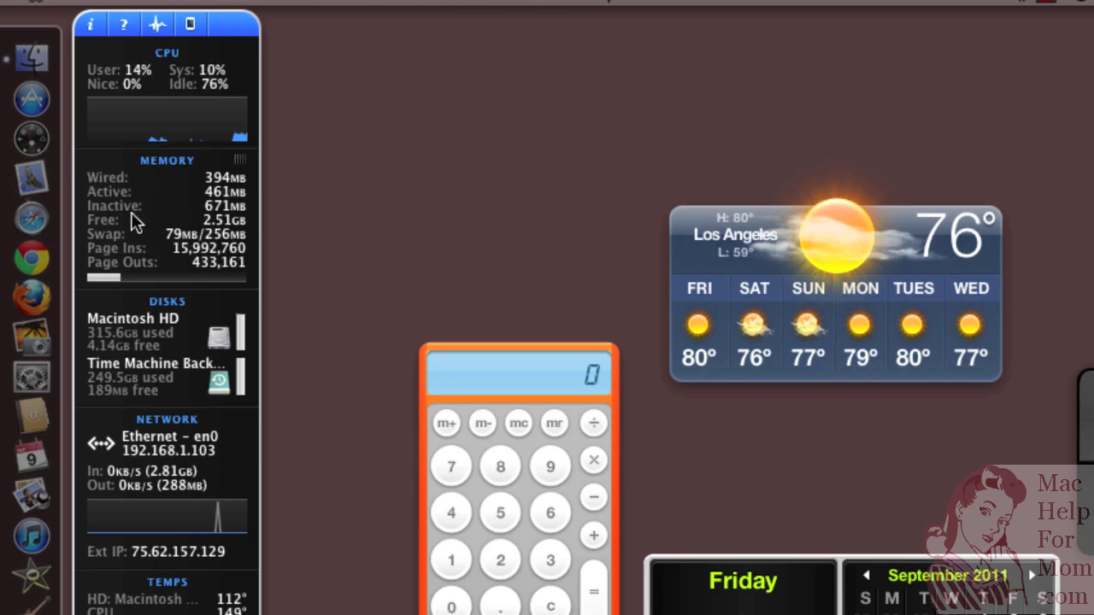
click(33, 140)
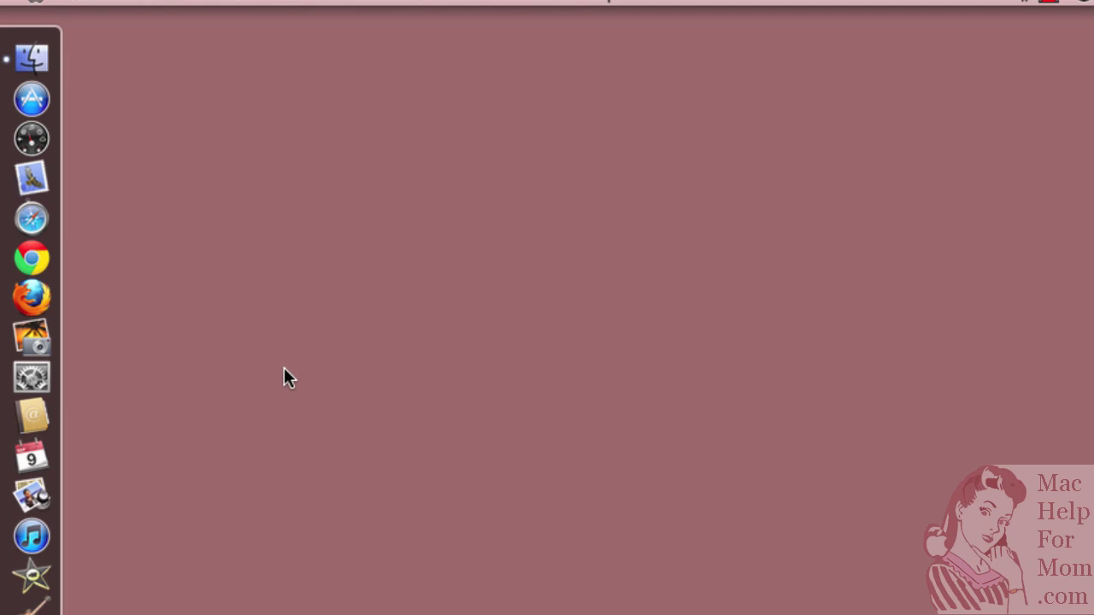
Open Dashboard after restart to see iStat Pro swap at 0MB of 64MB
click(32, 142)
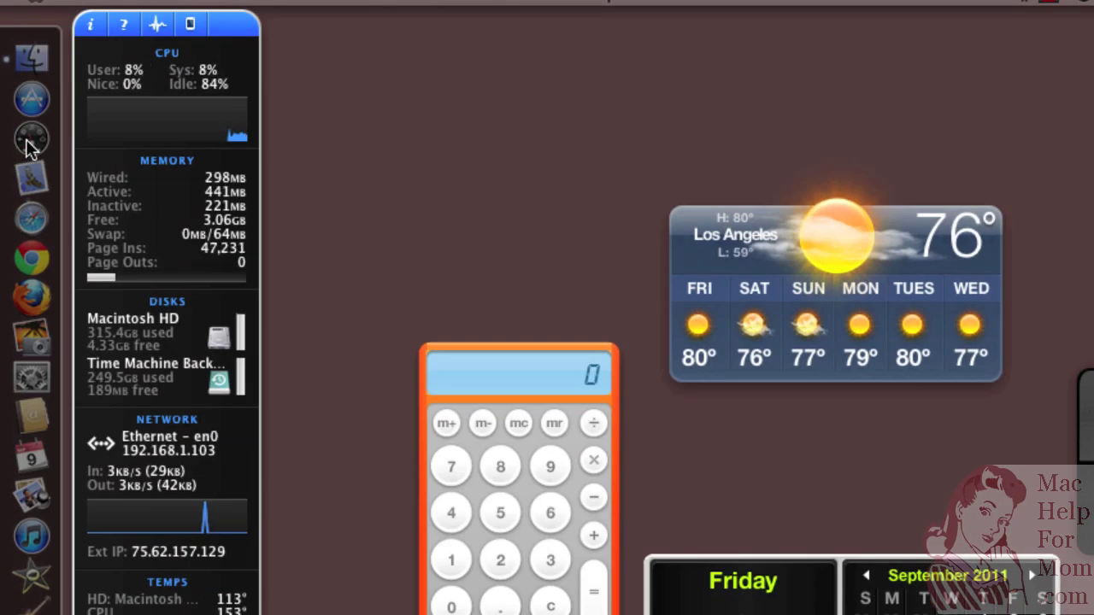